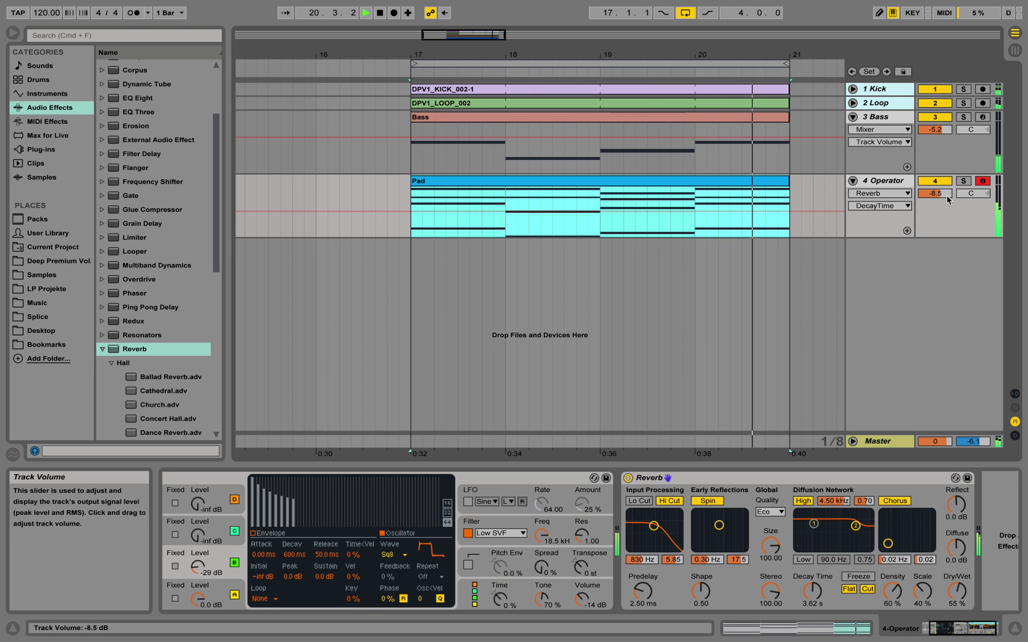
- Stop the arrangement playback so the transport halts
{"action": "key", "text": "space"}
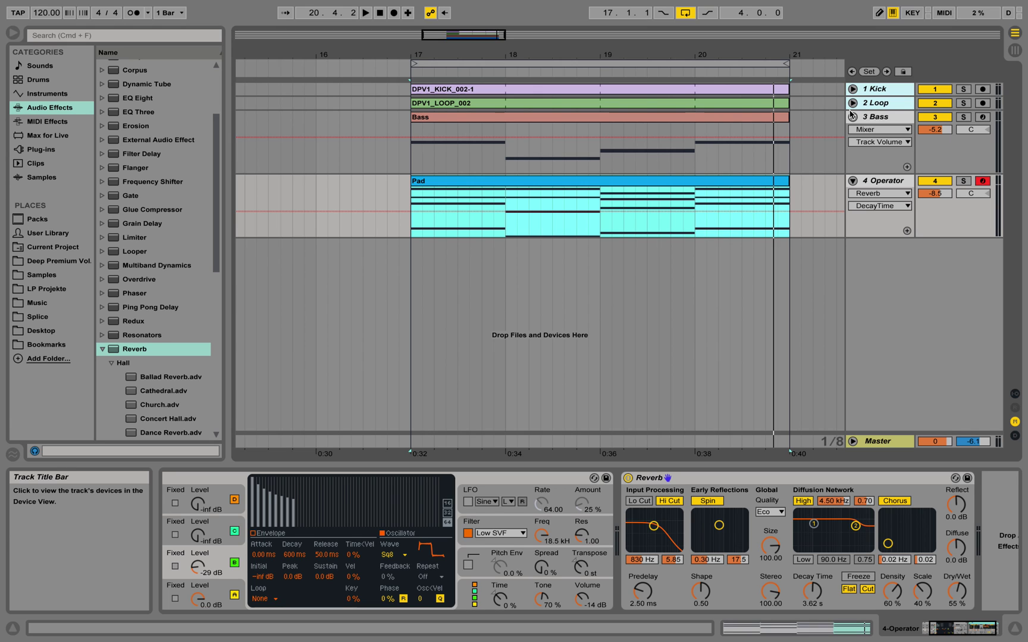
{"action": "mouse_move", "coordinate": [815, 3]}
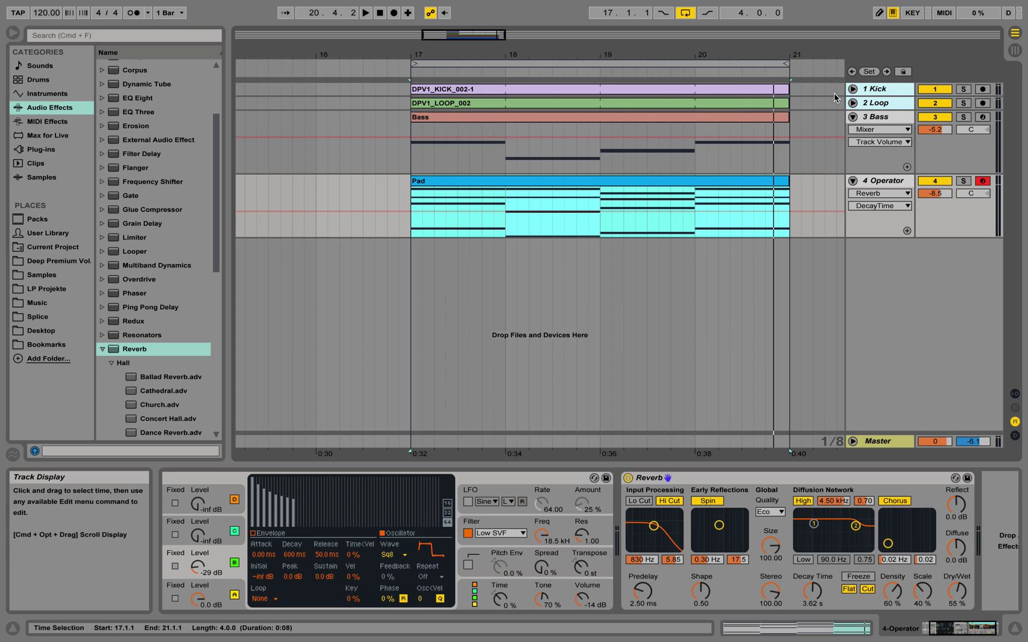
- Glance at Session View, then select bars 17–21 across the arrangement tracks
{"action": "left_click", "coordinate": [1015, 52]}
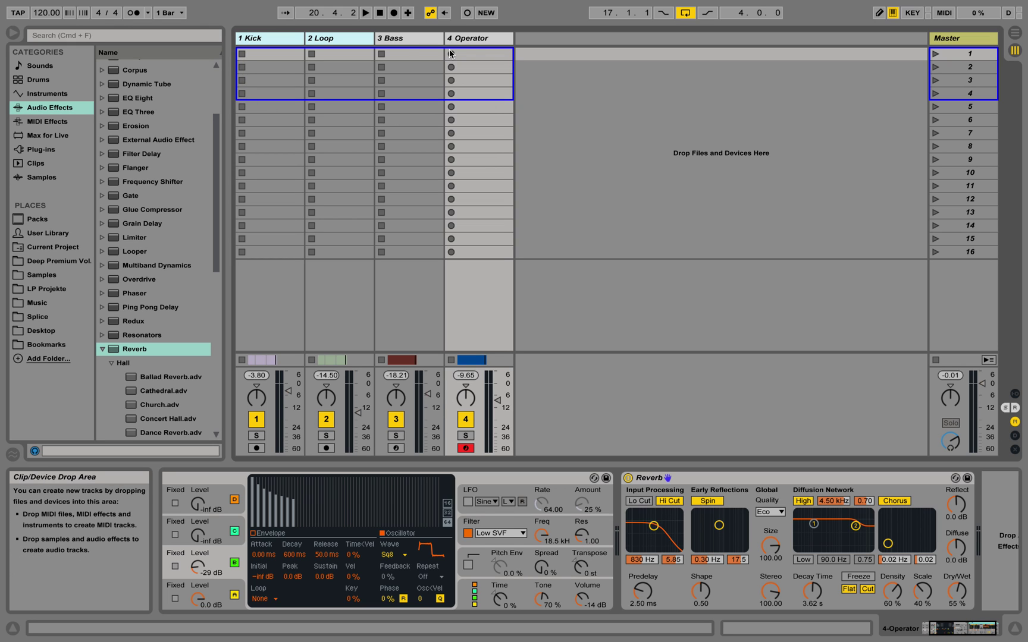
{"action": "left_click", "coordinate": [1018, 38]}
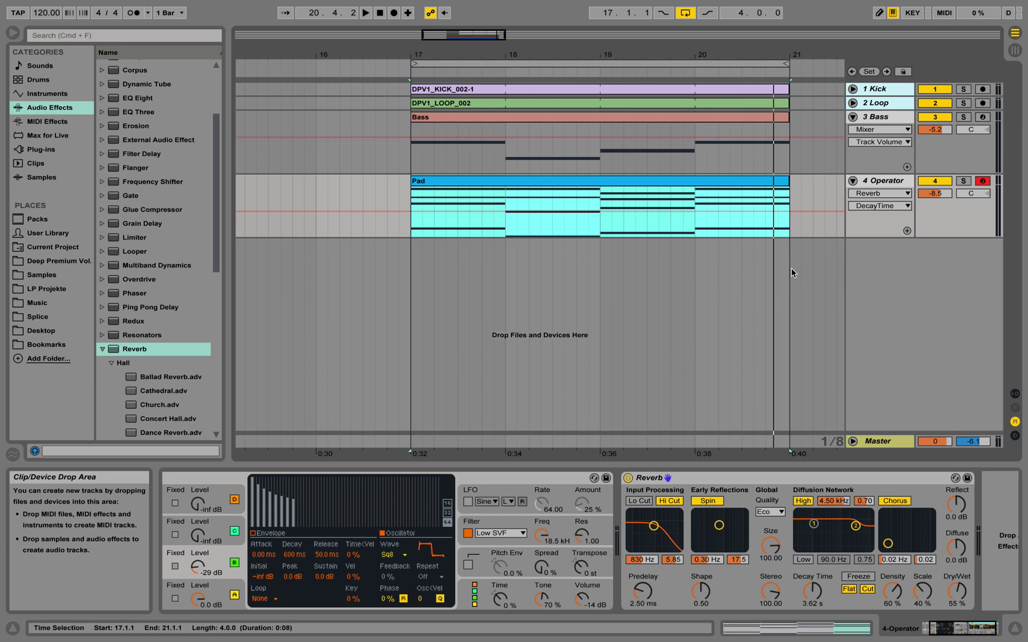
{"action": "left_click_drag", "start_coordinate": [789, 262], "coordinate": [410, 90]}
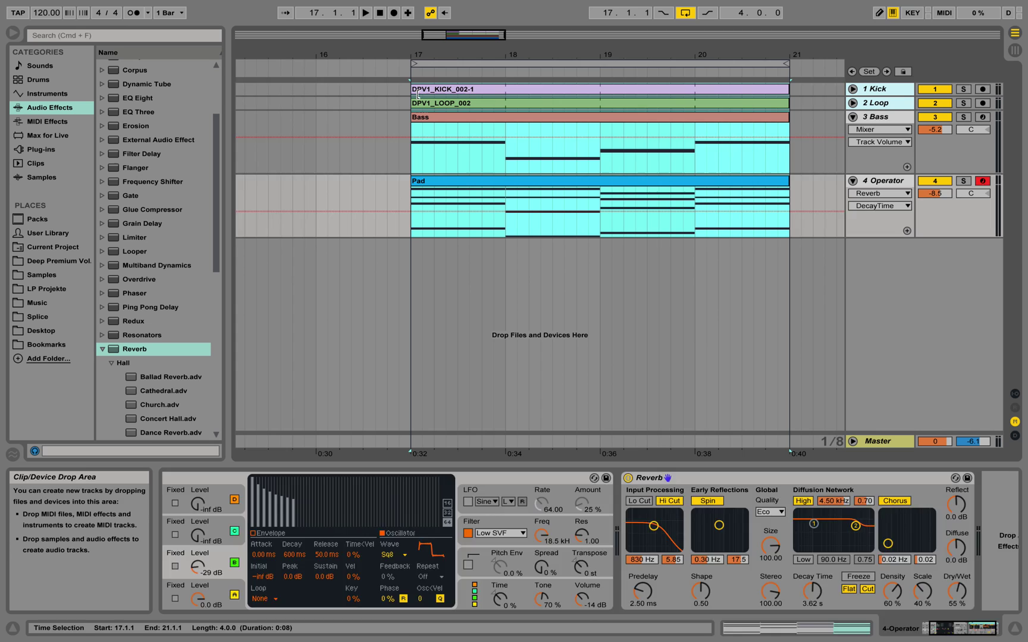
{"action": "left_click", "coordinate": [874, 117]}
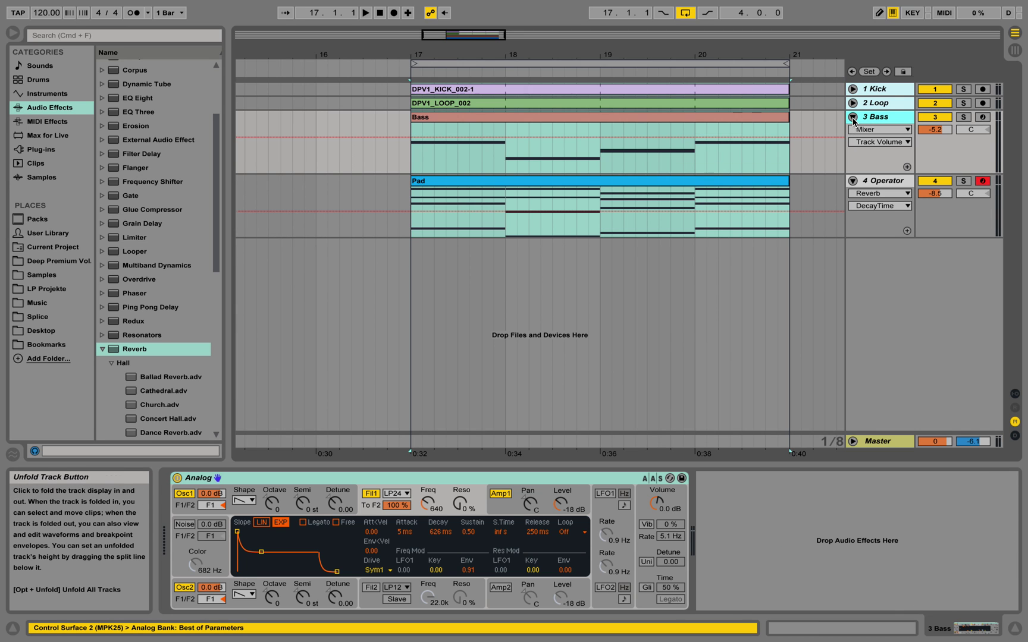
- Fold the 4 Operator and 3 Bass tracks, reselect bars 17–21 and the Kick clip
{"action": "left_click", "coordinate": [852, 181]}
{"action": "left_click", "coordinate": [853, 117]}
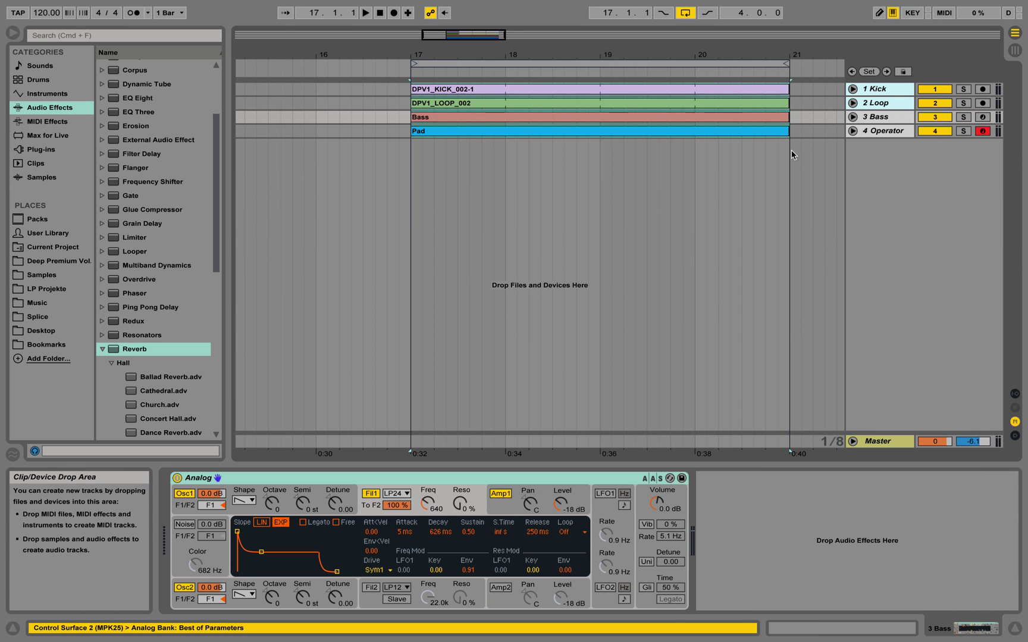
{"action": "left_click_drag", "start_coordinate": [790, 149], "coordinate": [416, 74]}
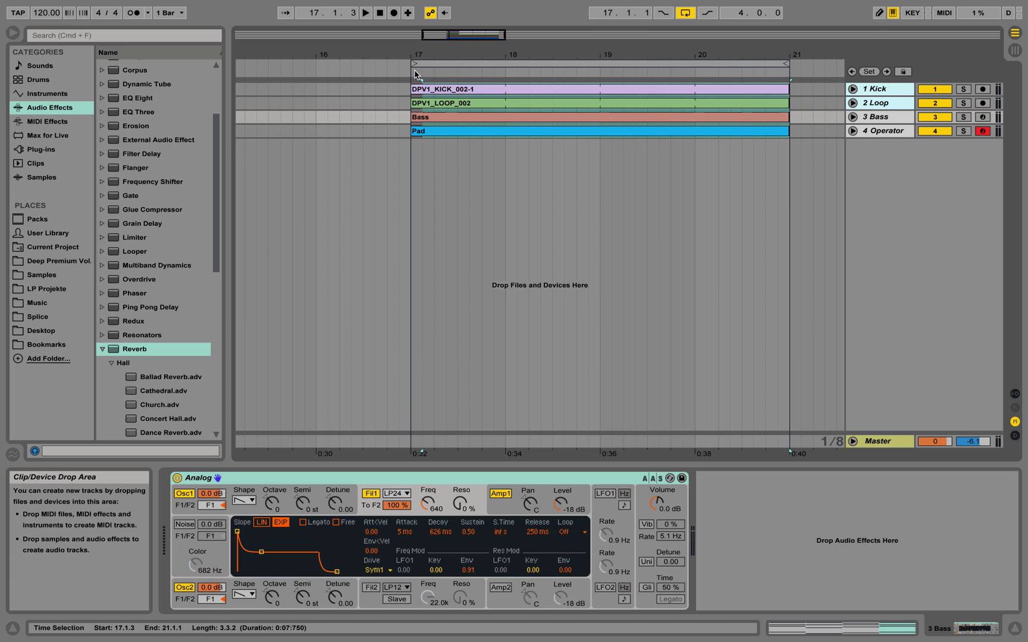
{"action": "left_click", "coordinate": [429, 91]}
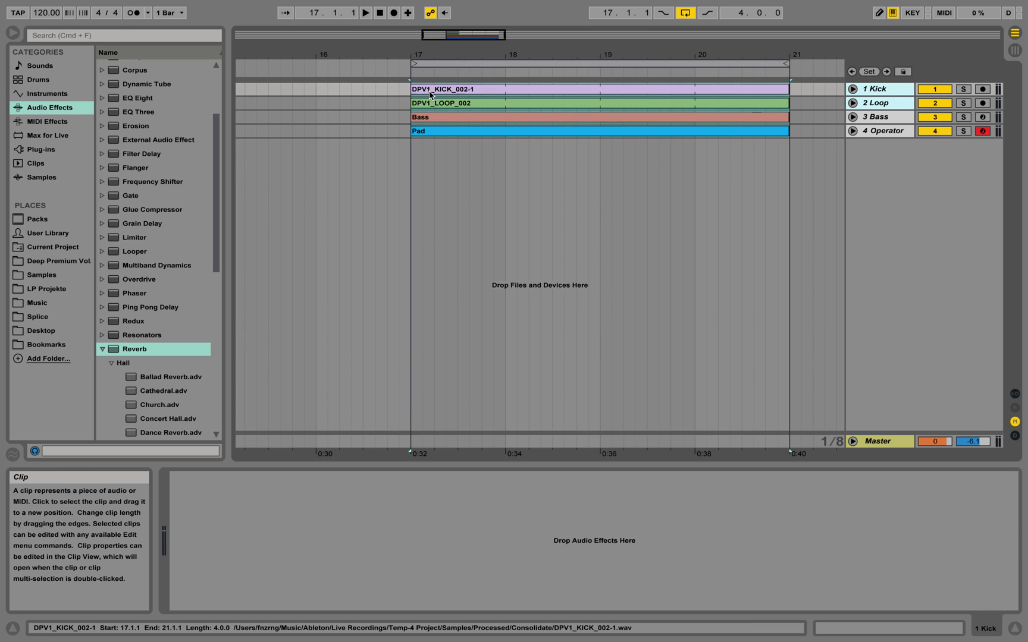
- Drag the four clips from bars 17–21 into scene 1's Session View clip slots
{"action": "left_click_drag", "start_coordinate": [452, 92], "coordinate": [277, 57]}
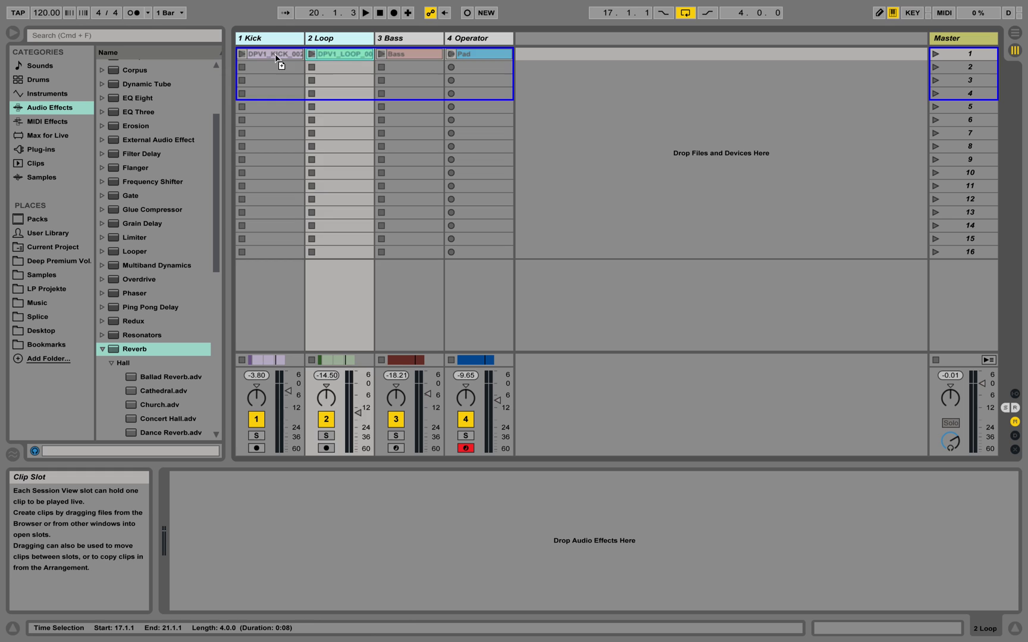
{"action": "left_click_drag", "start_coordinate": [276, 57], "coordinate": [276, 56]}
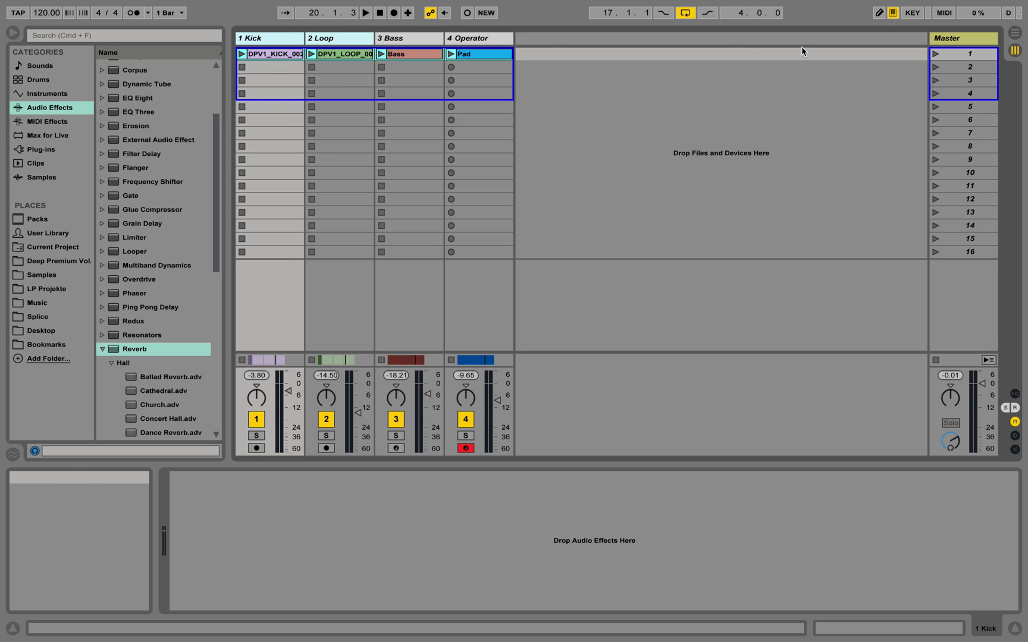
{"action": "left_click", "coordinate": [1015, 34]}
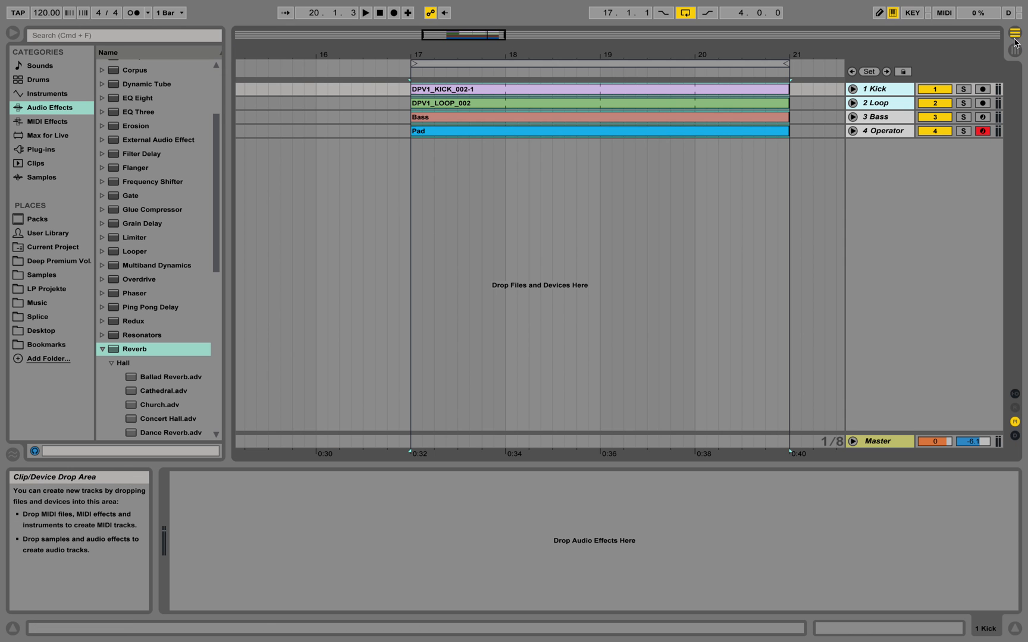
{"action": "left_click", "coordinate": [1015, 52]}
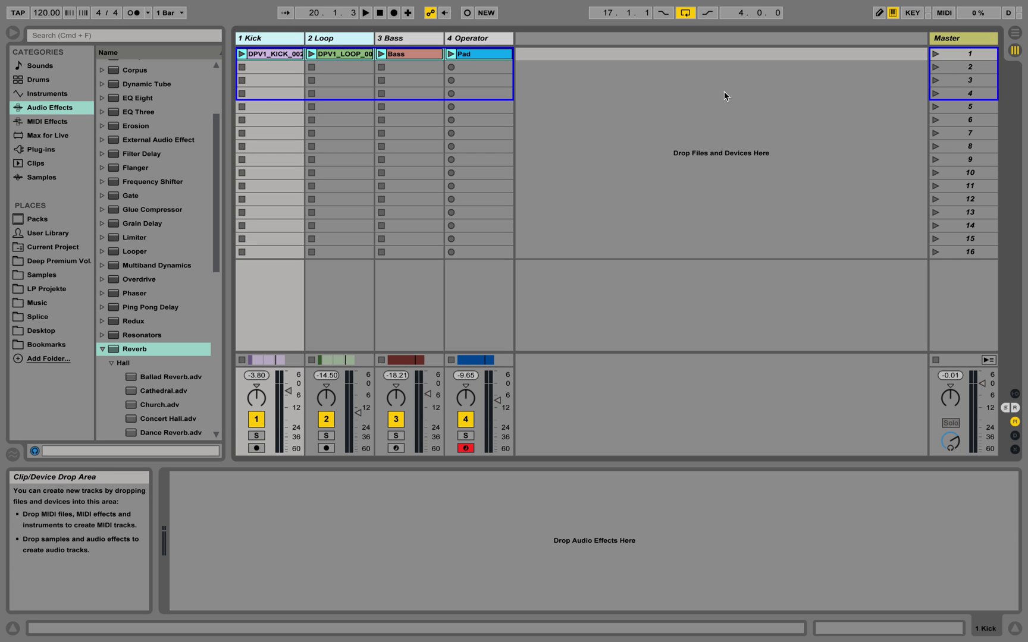
- Launch scene 1 and briefly switch the 3 Bass track off and back on
{"action": "left_click", "coordinate": [934, 54]}
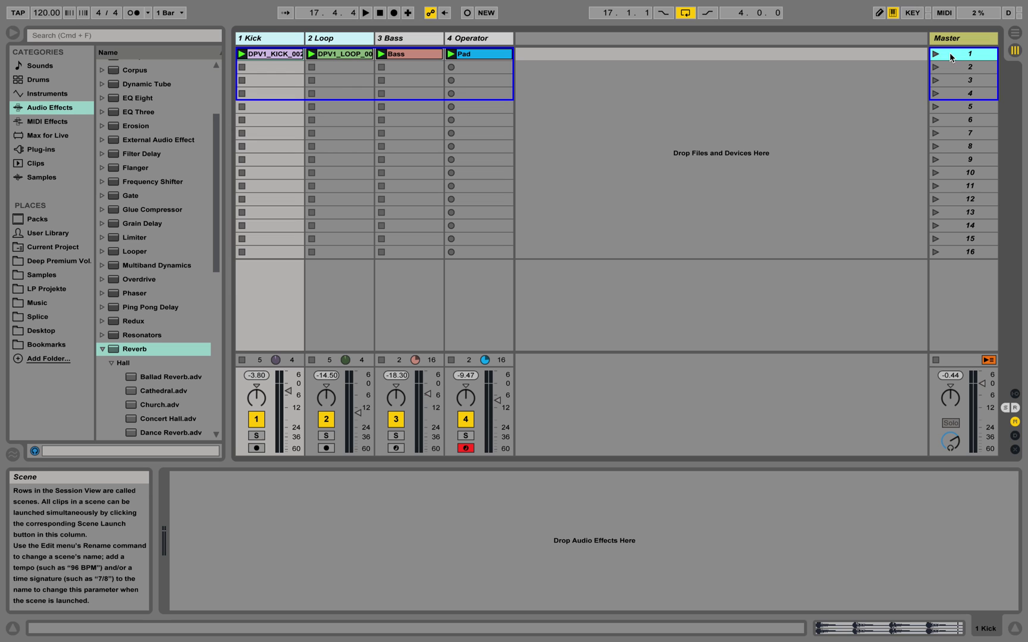
{"action": "left_click", "coordinate": [398, 422]}
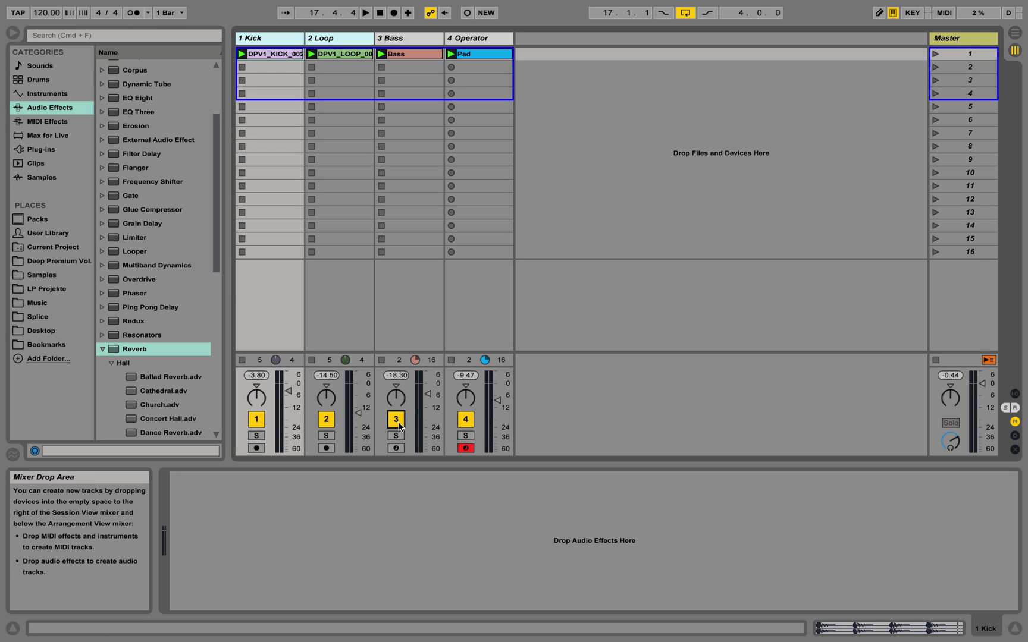
{"action": "left_click", "coordinate": [399, 424]}
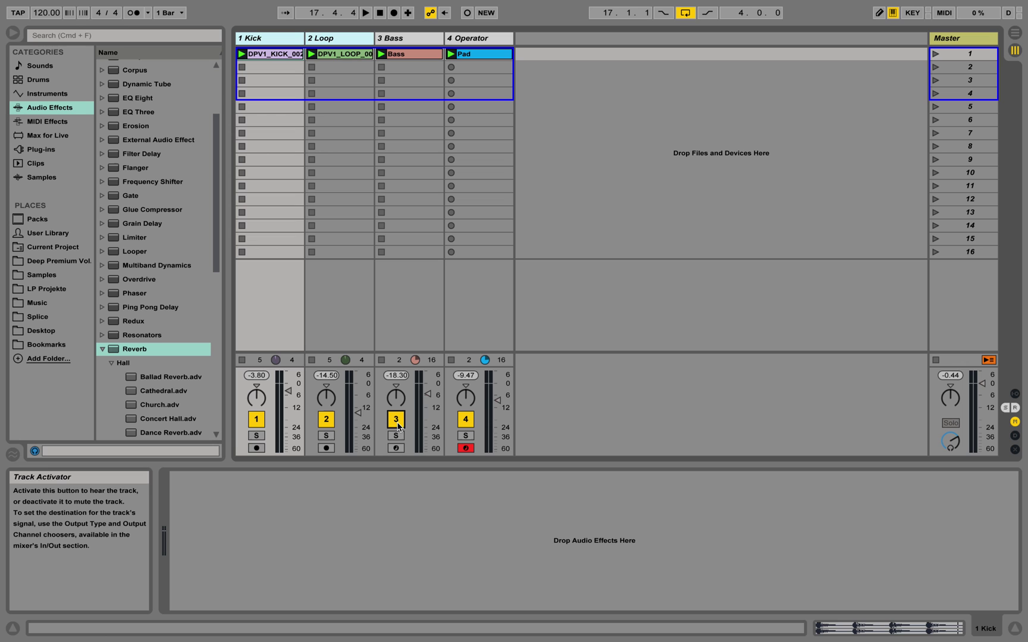
- In Arrangement View, mute Kick and Loop and audition twice from bar 17
{"action": "key", "text": "Tab"}
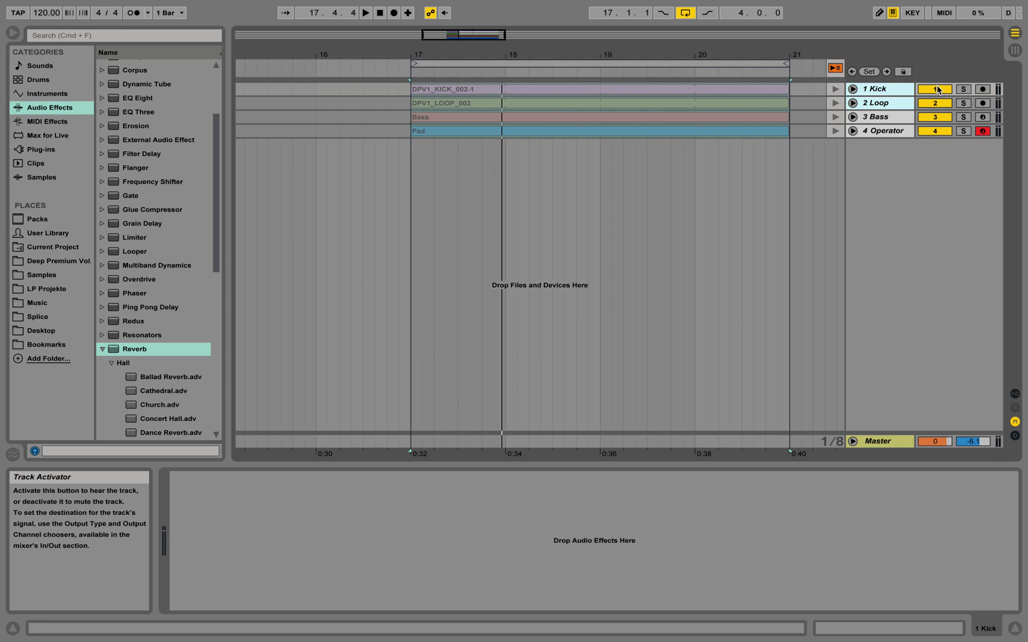
{"action": "left_click", "coordinate": [936, 105]}
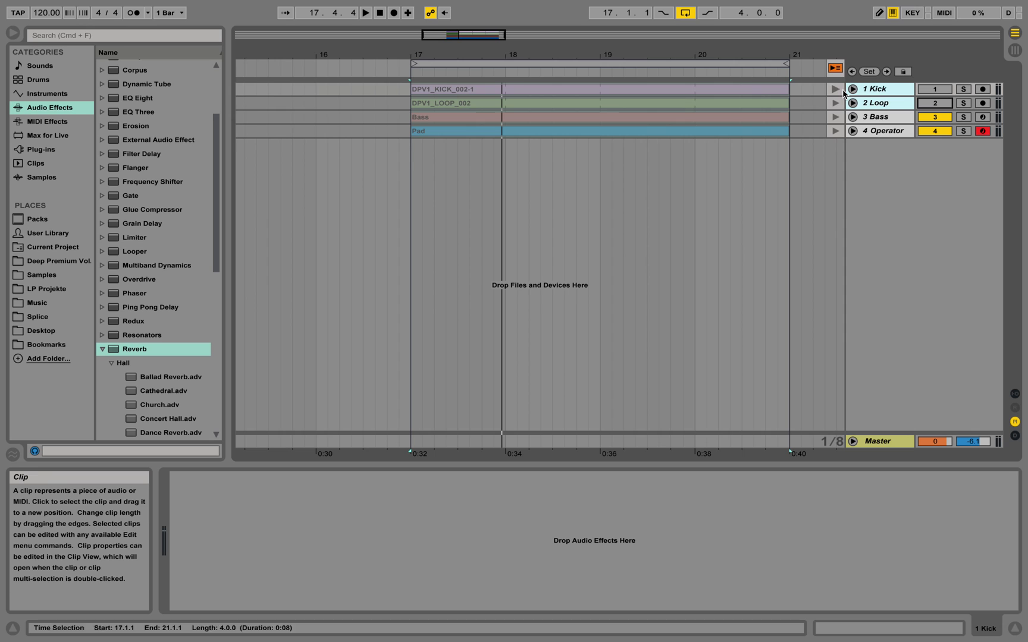
{"action": "key", "text": "space"}
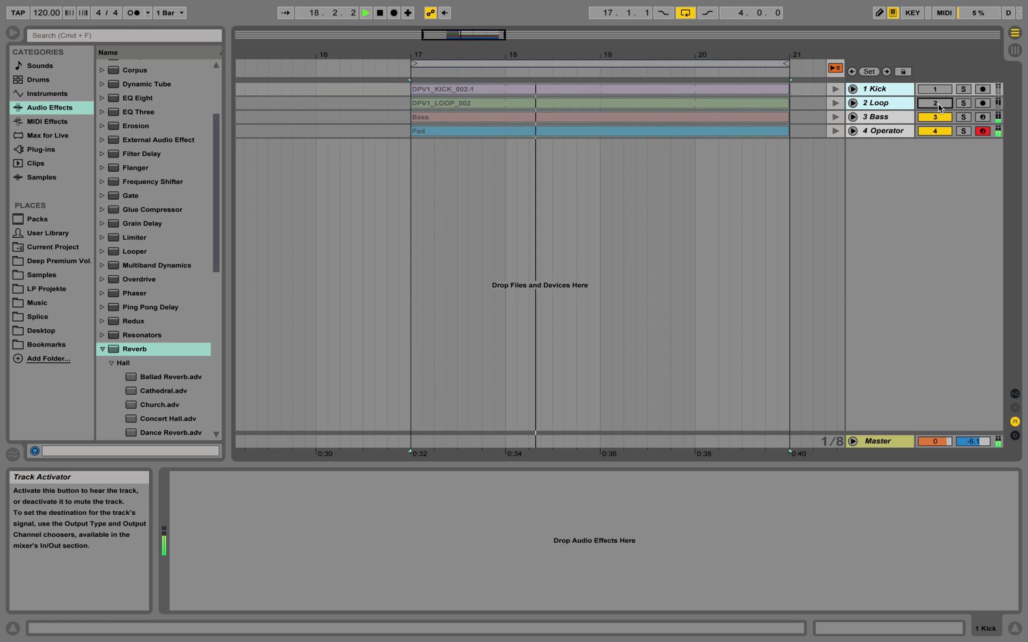
{"action": "key", "text": "space"}
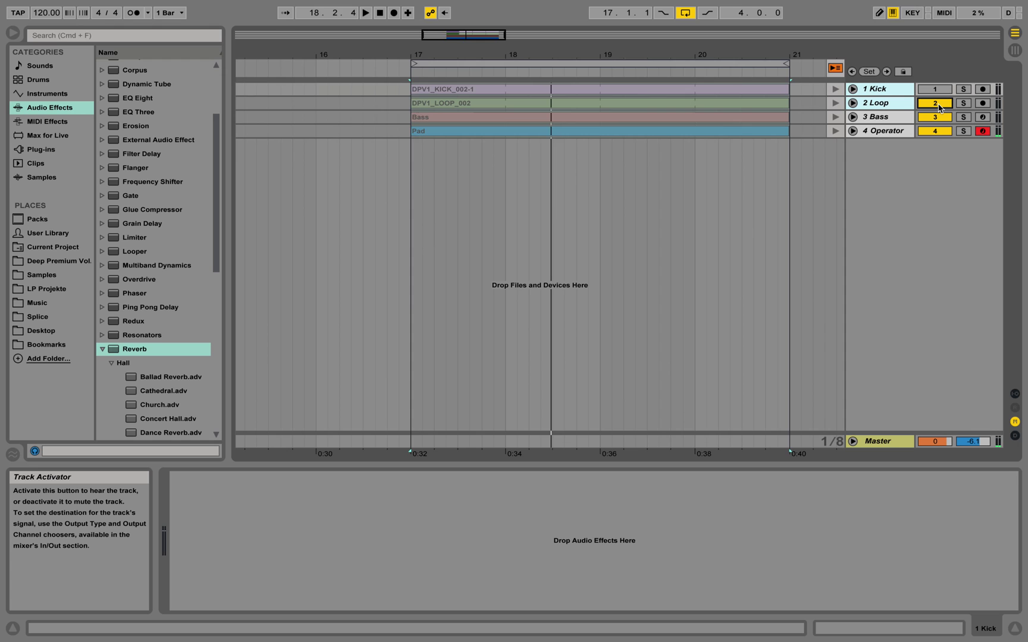
{"action": "key", "text": "space"}
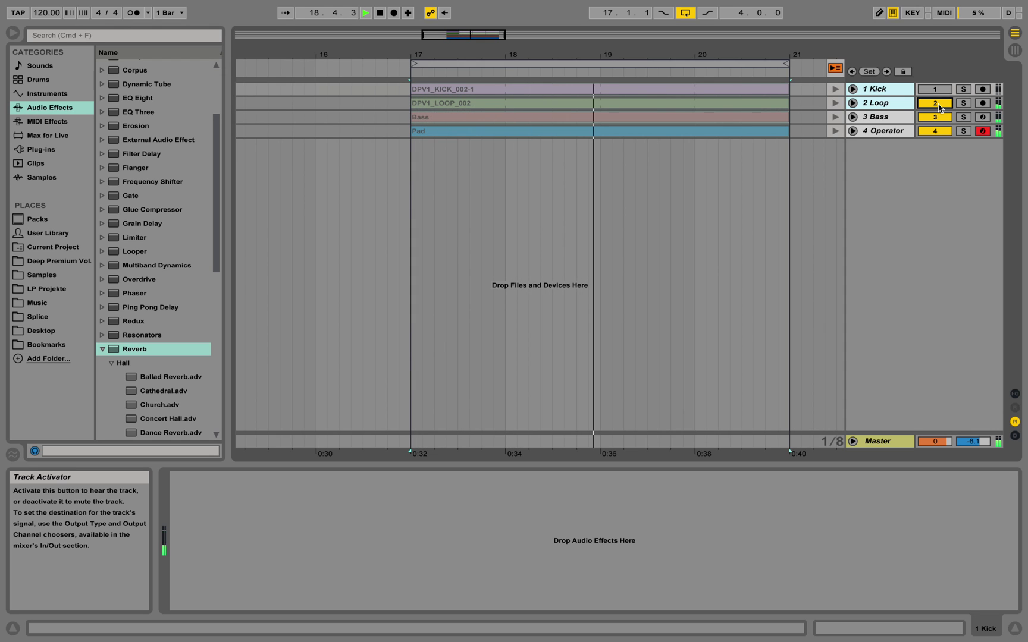
{"action": "key", "text": "space"}
- Unmute the Kick track and briefly play from bar 17 again
{"action": "left_click", "coordinate": [937, 94]}
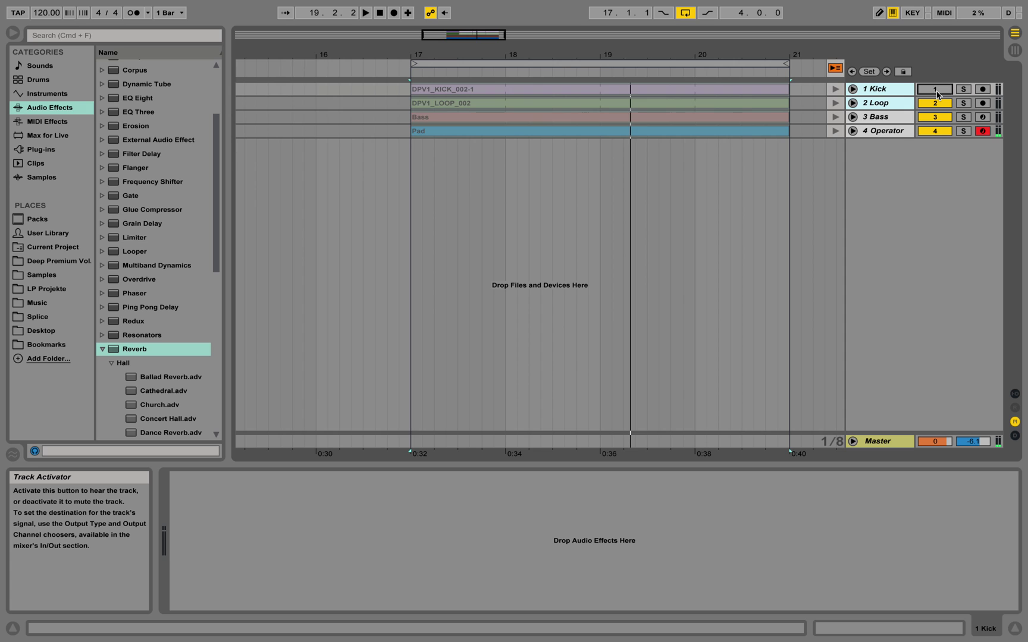
{"action": "key", "text": "space"}
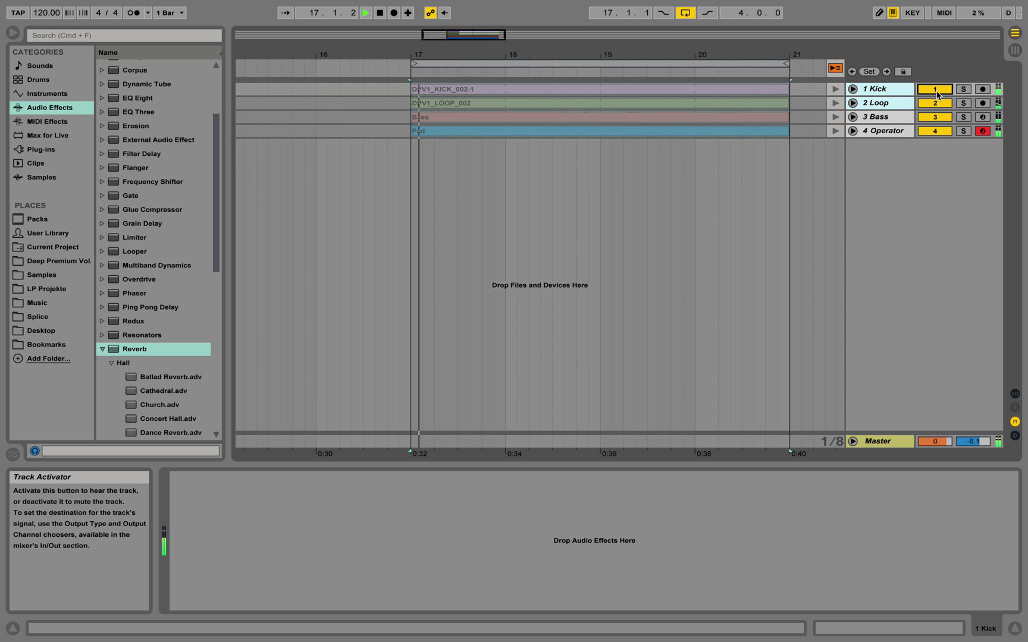
{"action": "key", "text": "space"}
- In Session View, mute Kick, start playback, then switch Kick and Loop back on
{"action": "left_click", "coordinate": [1018, 56]}
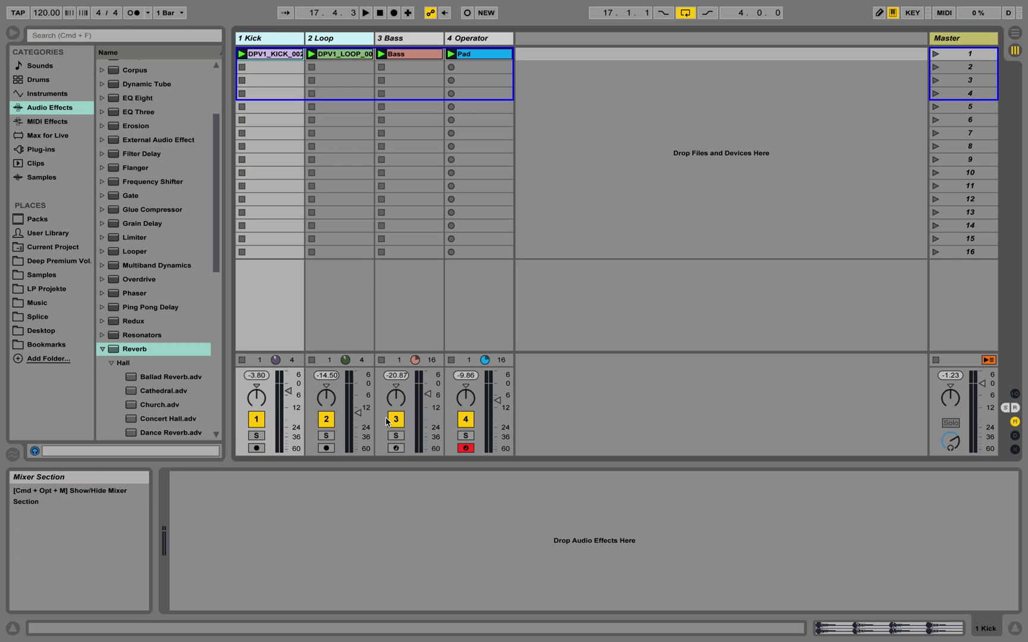
{"action": "left_click", "coordinate": [257, 420]}
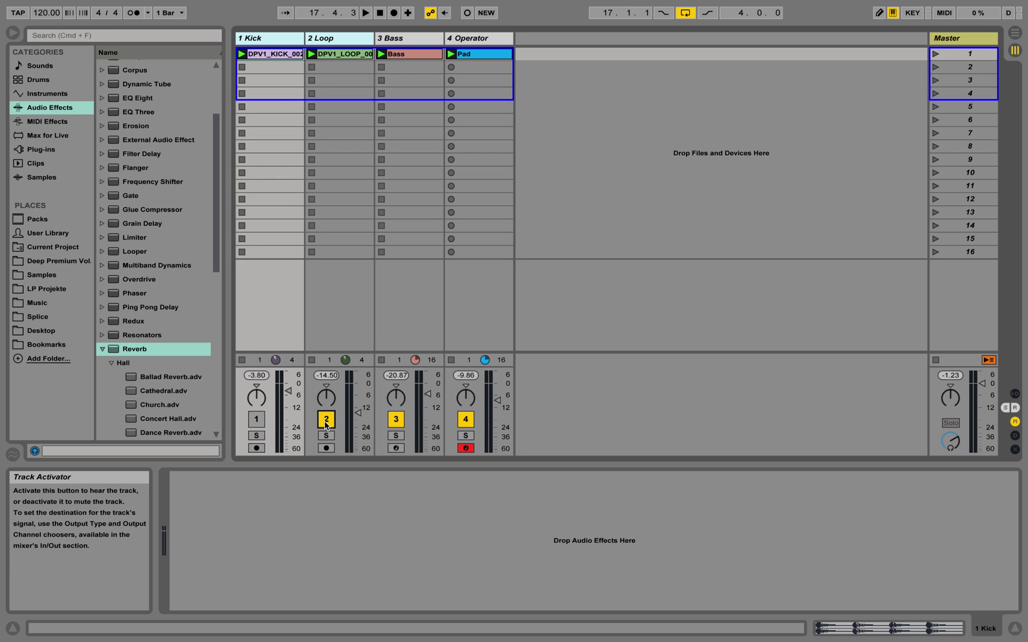
{"action": "key", "text": "space"}
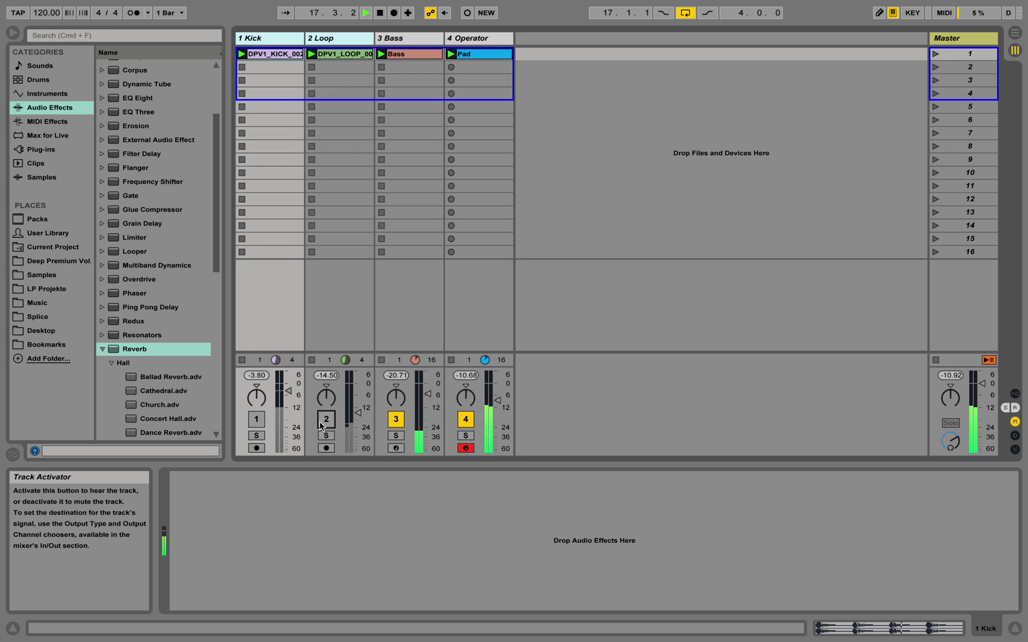
{"action": "left_click", "coordinate": [261, 424]}
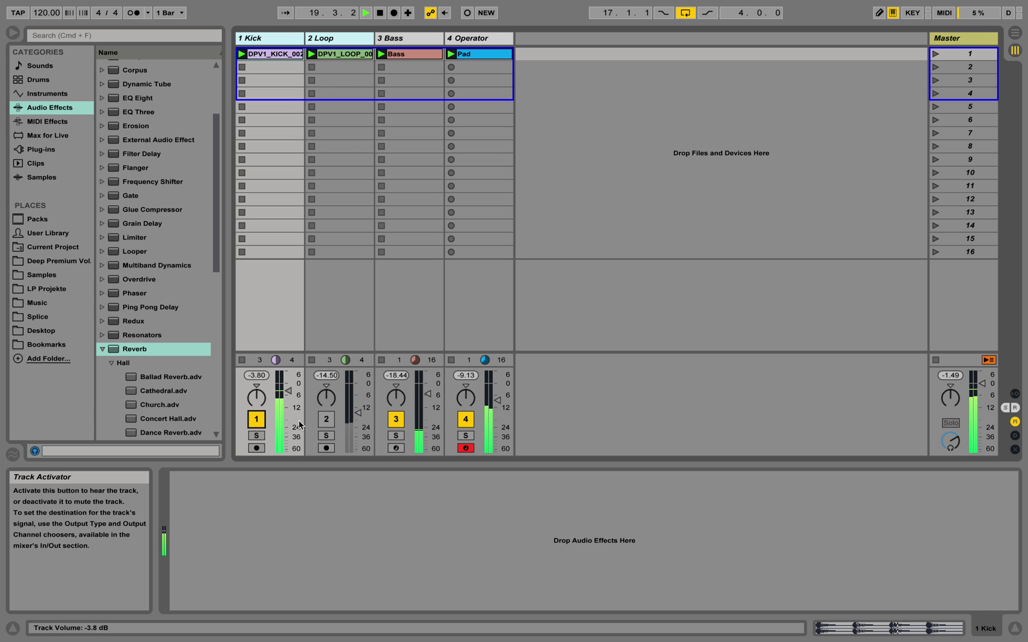
{"action": "left_click", "coordinate": [330, 424]}
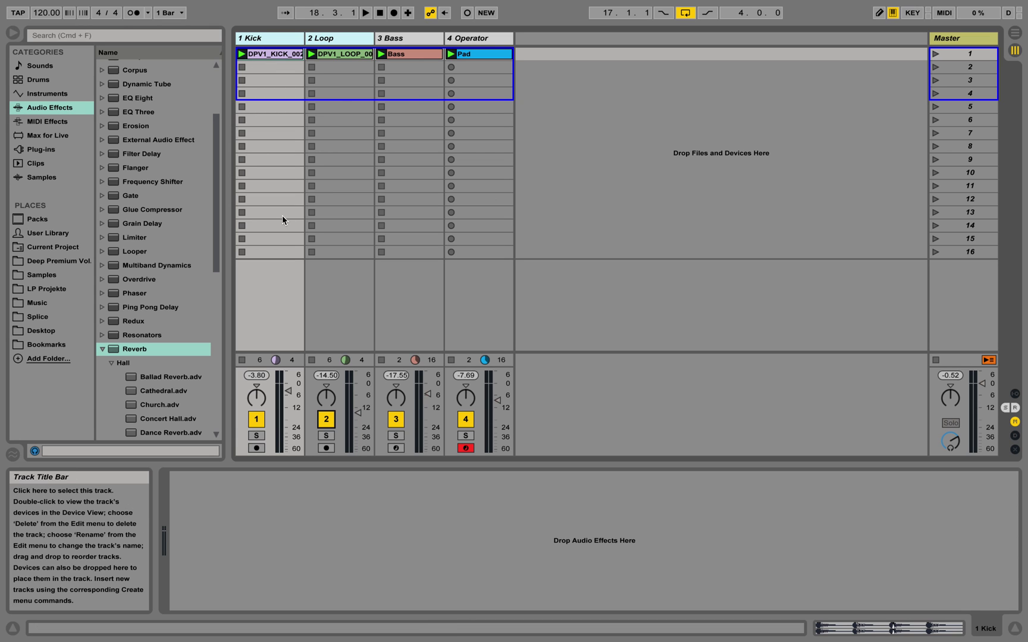
- Play the clips, solo the Kick track, then release its solo
{"action": "key", "text": "space"}
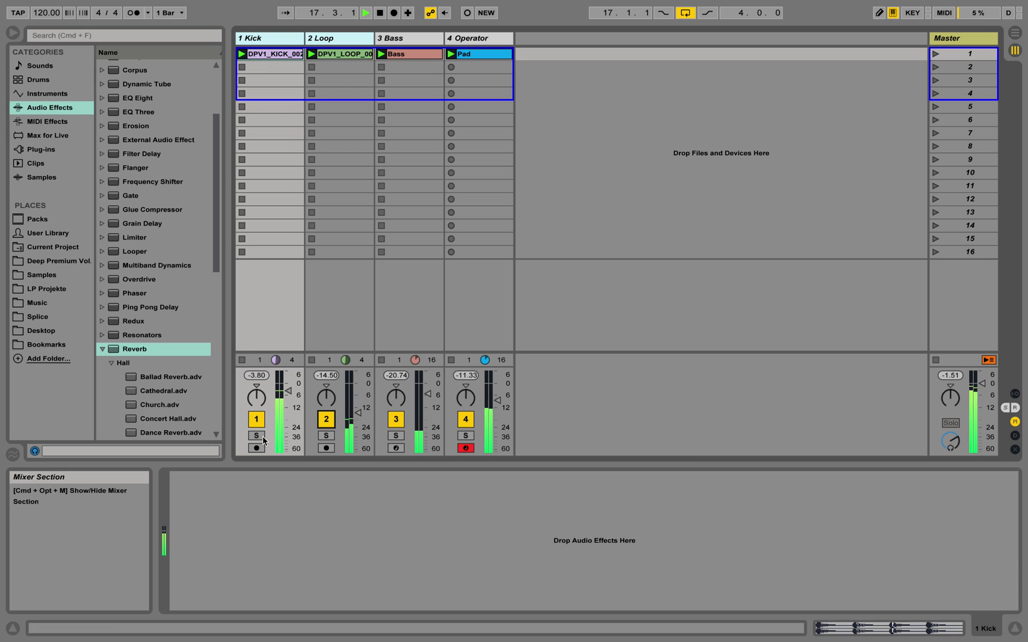
{"action": "left_click", "coordinate": [261, 440]}
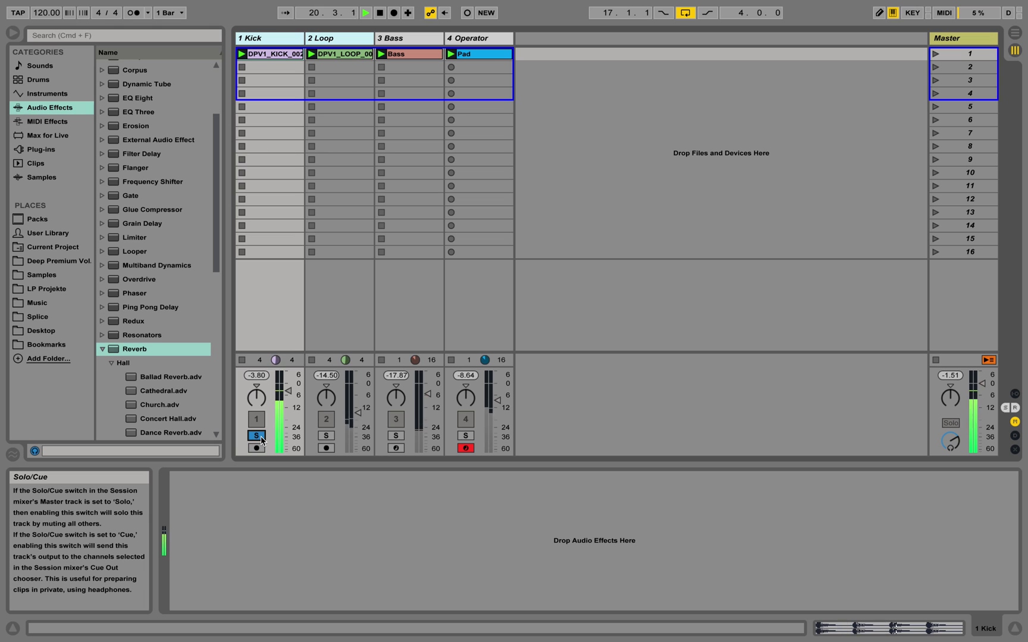
{"action": "left_click", "coordinate": [261, 438]}
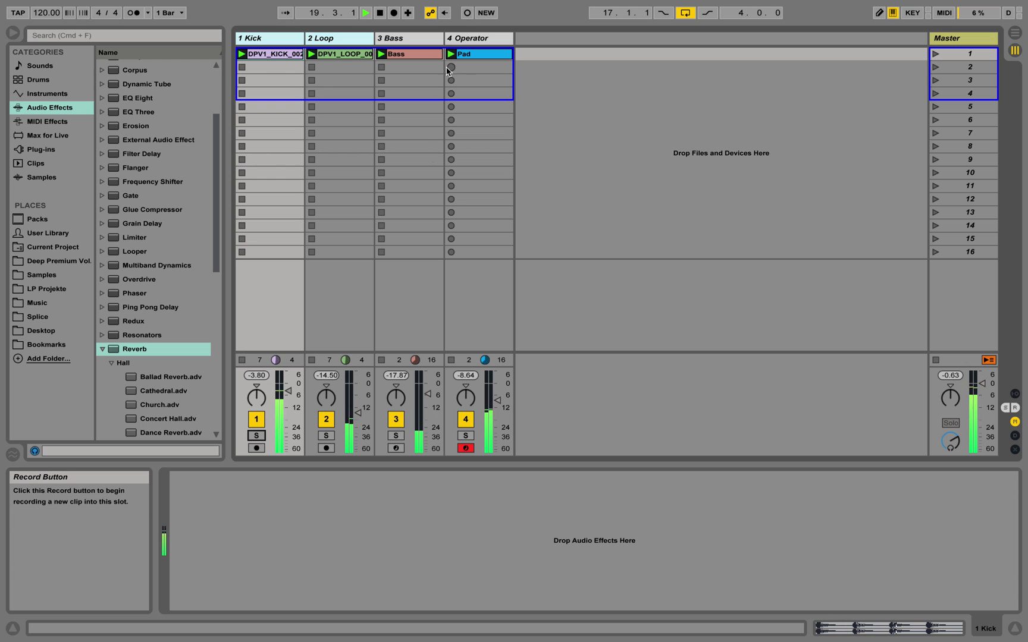
- View the Pad, Bass, Loop and Kick clips in Clip View, then hide the detail area
{"action": "left_click", "coordinate": [479, 51]}
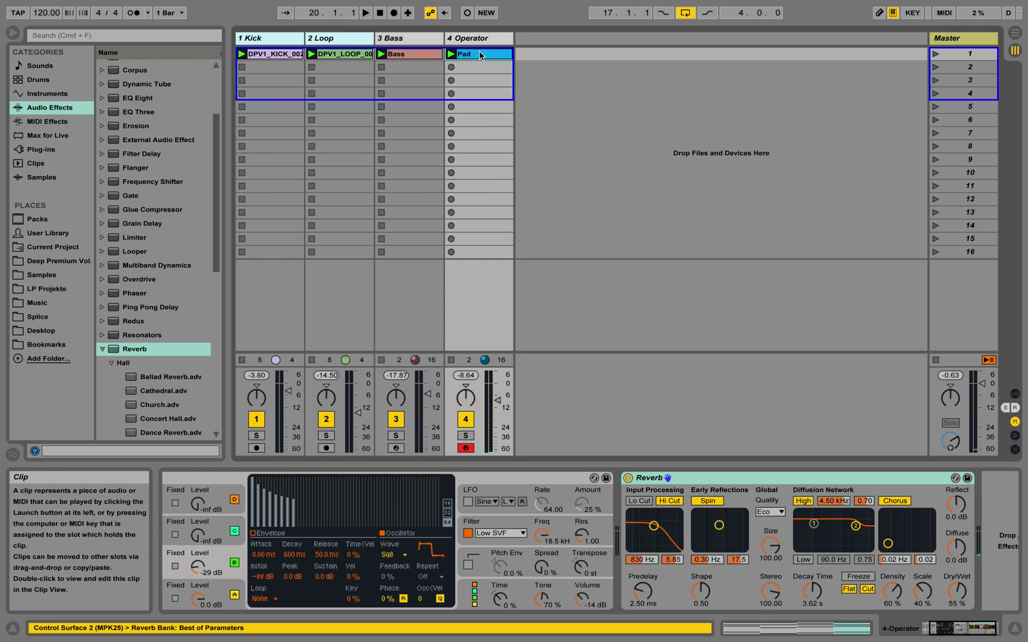
{"action": "double_click", "coordinate": [479, 53]}
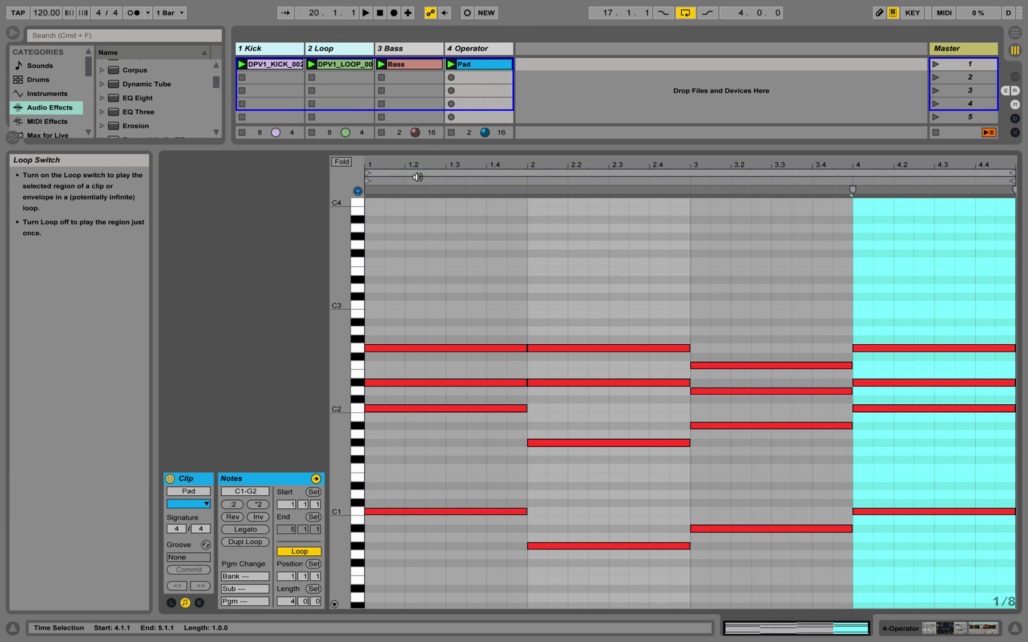
{"action": "left_click", "coordinate": [408, 64]}
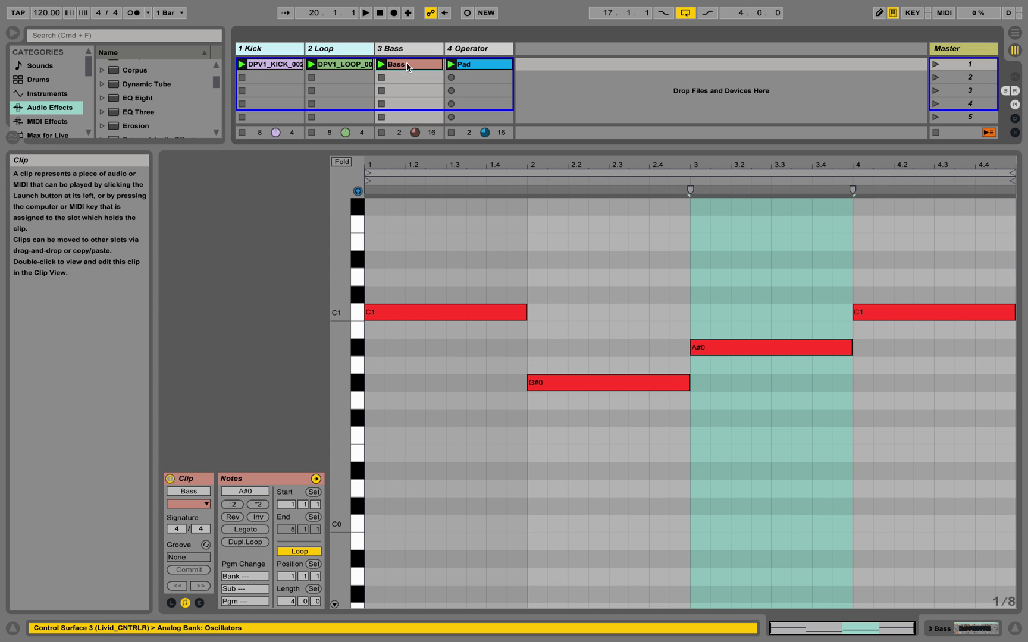
{"action": "left_click", "coordinate": [351, 64]}
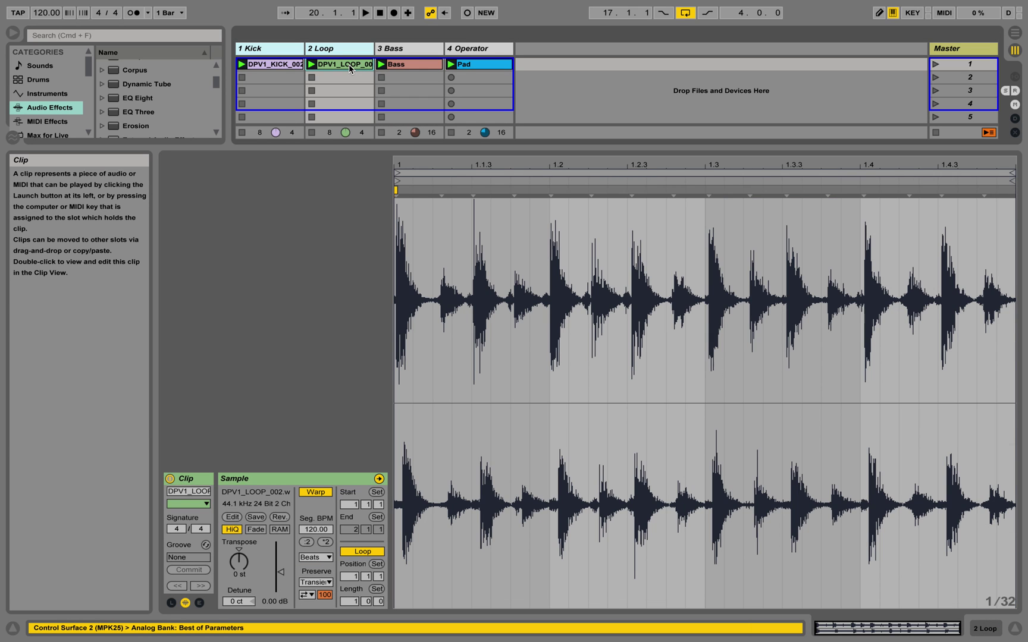
{"action": "left_click", "coordinate": [295, 65]}
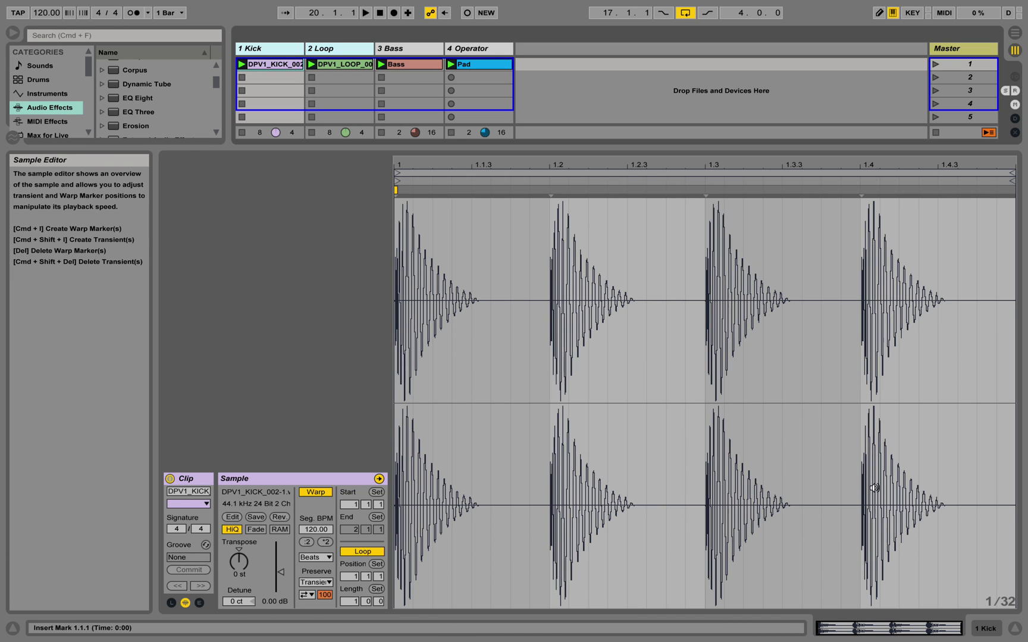
{"action": "left_click", "coordinate": [1015, 629]}
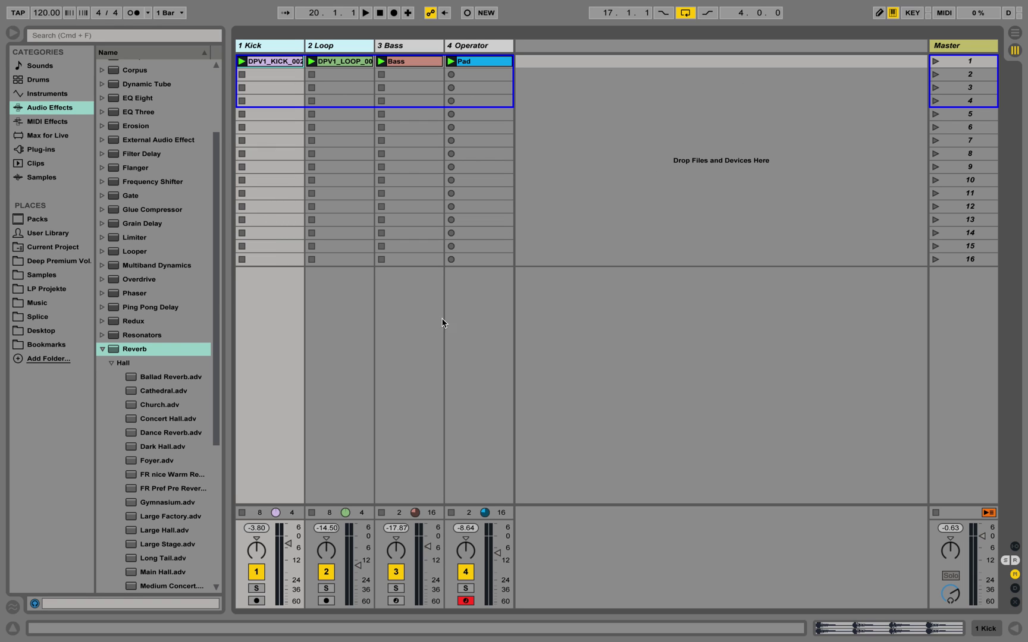
- Launch scene 1, relaunch it once, then stop playback
{"action": "left_click", "coordinate": [936, 61]}
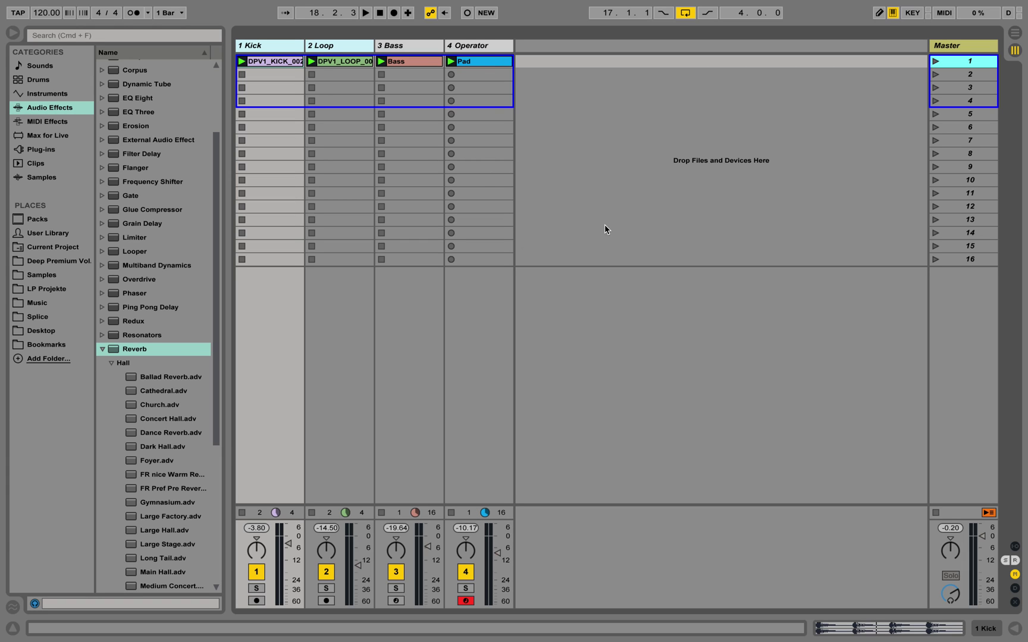
{"action": "left_click", "coordinate": [936, 61]}
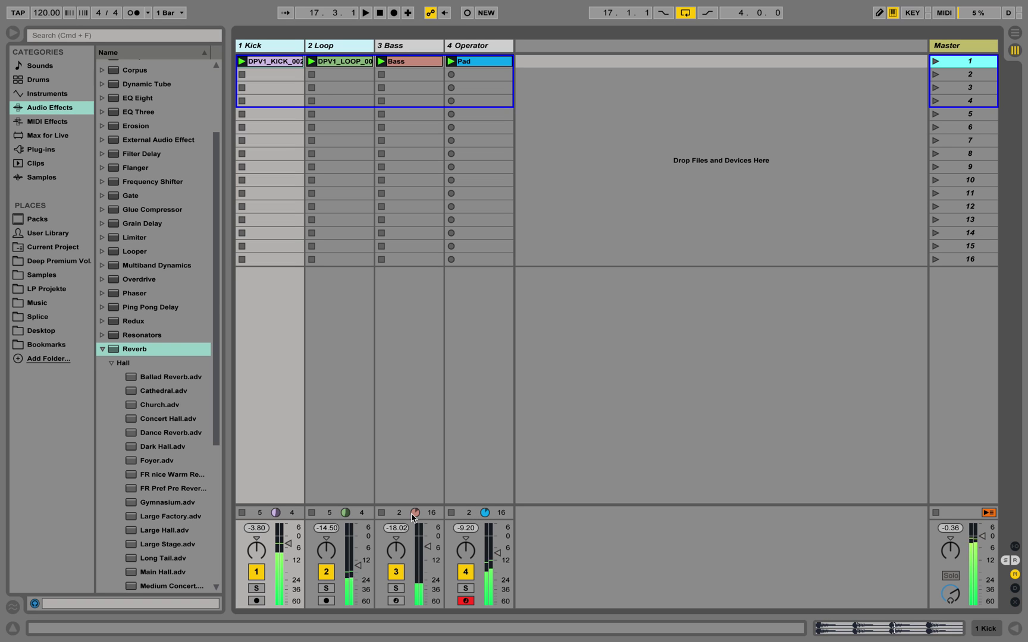
{"action": "key", "text": "space"}
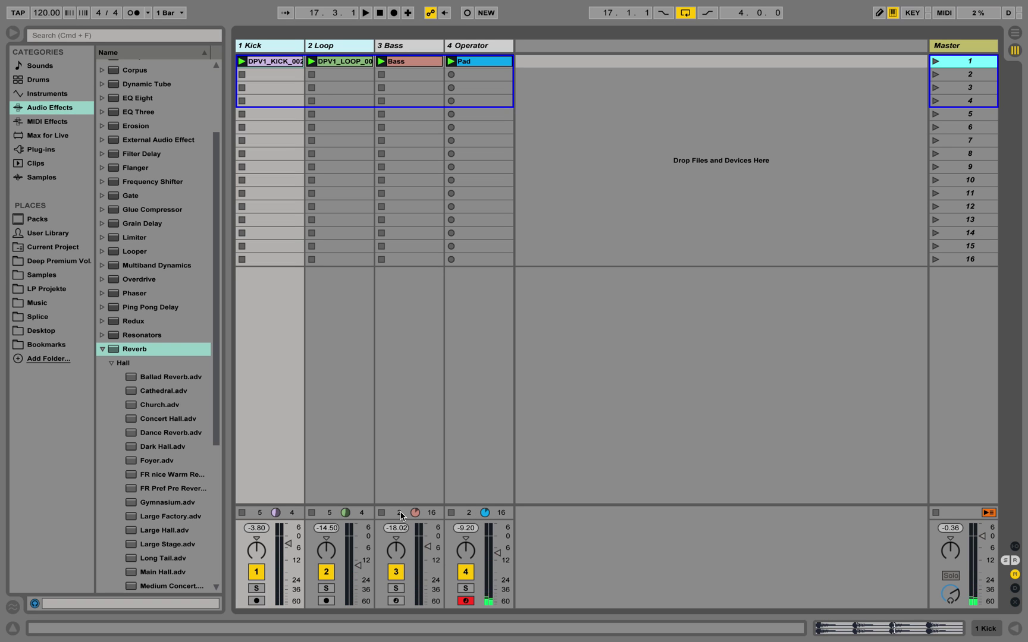